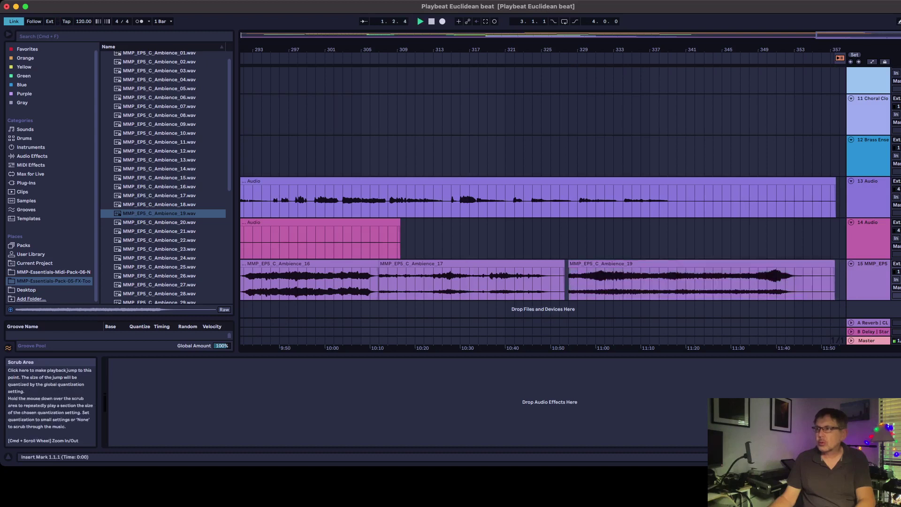
Place the Ambience_22 sample at bar 7 on track 15, followed directly by the Ambience_23 sample.
scroll(540, 50, "left", 10)
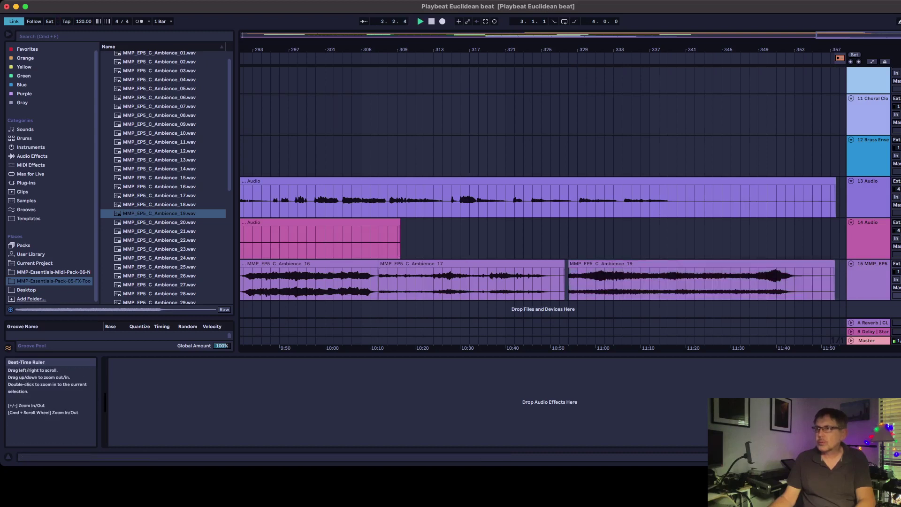
scroll(540, 49, "left", 15)
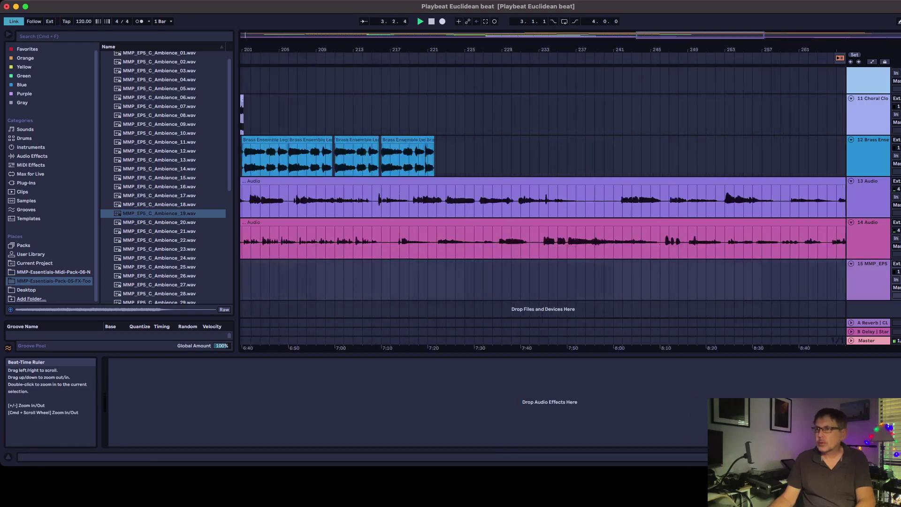
scroll(540, 49, "left", 8)
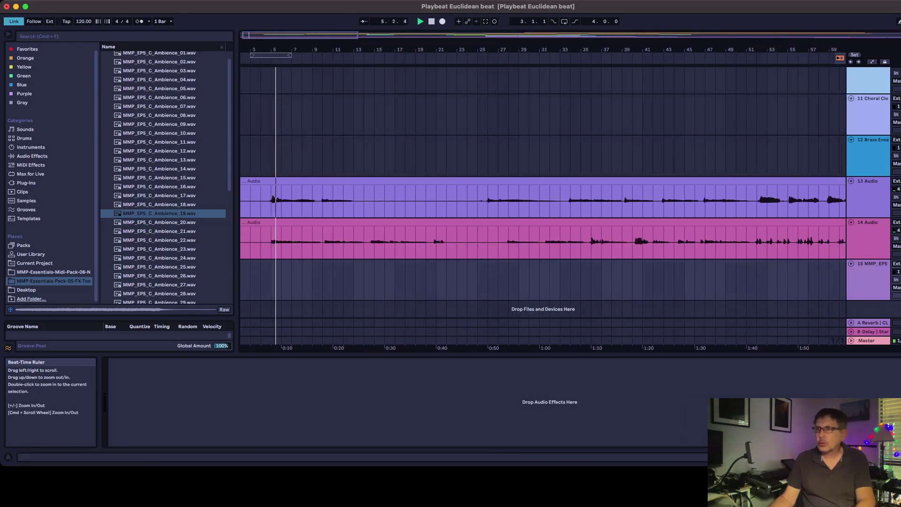
left_click(159, 240)
left_click_drag(160, 240, 295, 279)
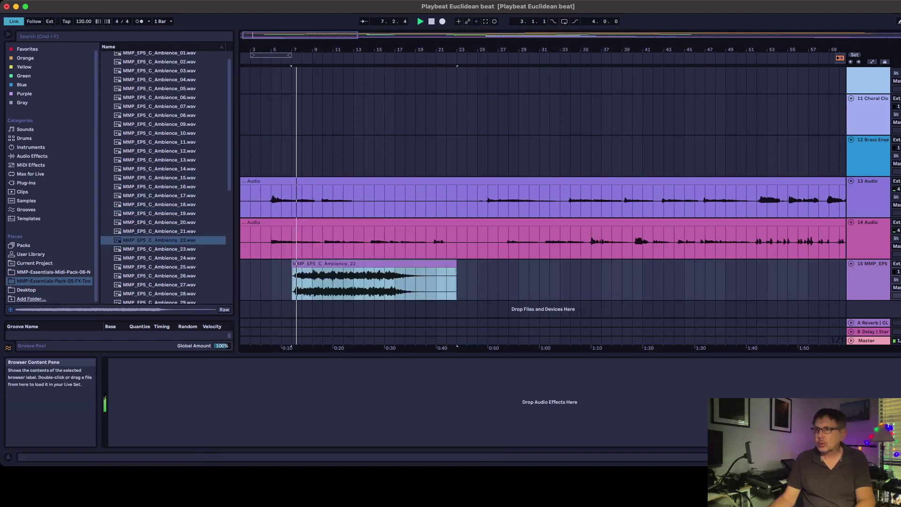
key("Down")
key("Return")
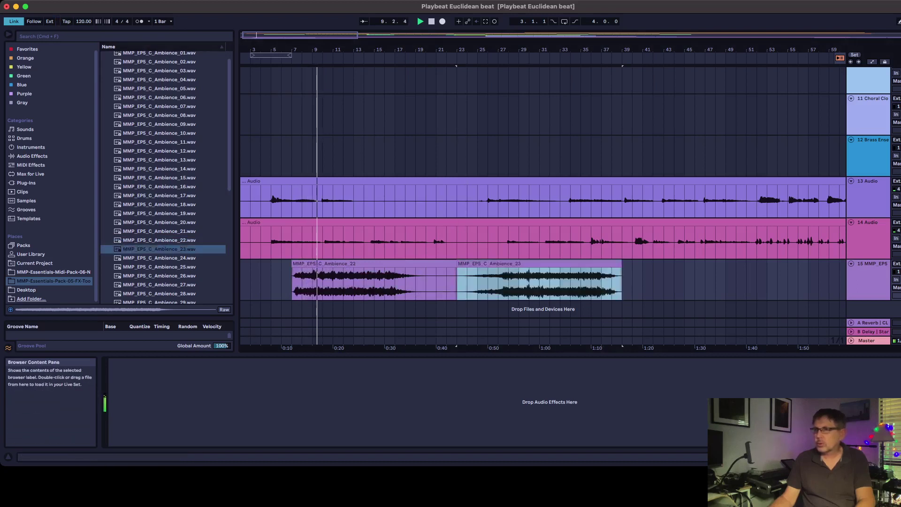
Add the Ambience_26 sample at bar 40 of track 15 and the Ambience_10 sample at bar 56, directly behind it.
left_click(160, 276)
key("Return")
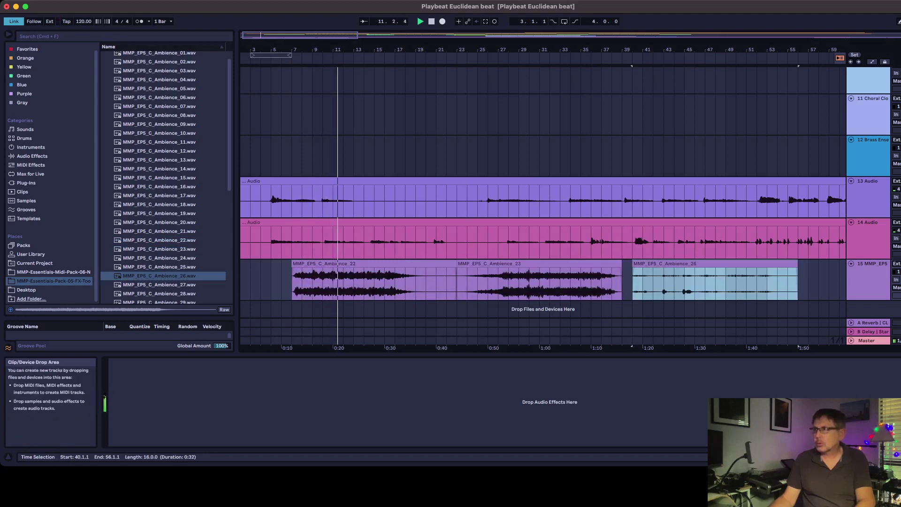
left_click_drag(728, 51, 419, 58)
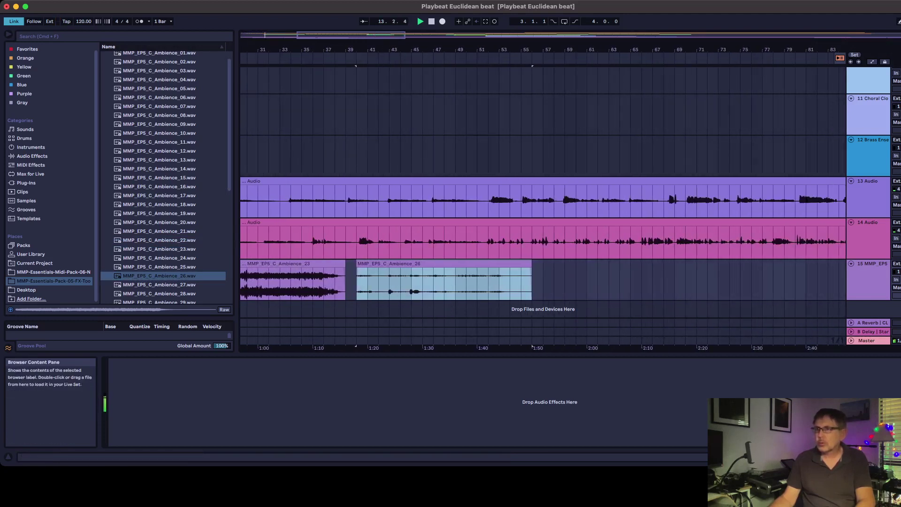
left_click_drag(160, 132, 540, 275)
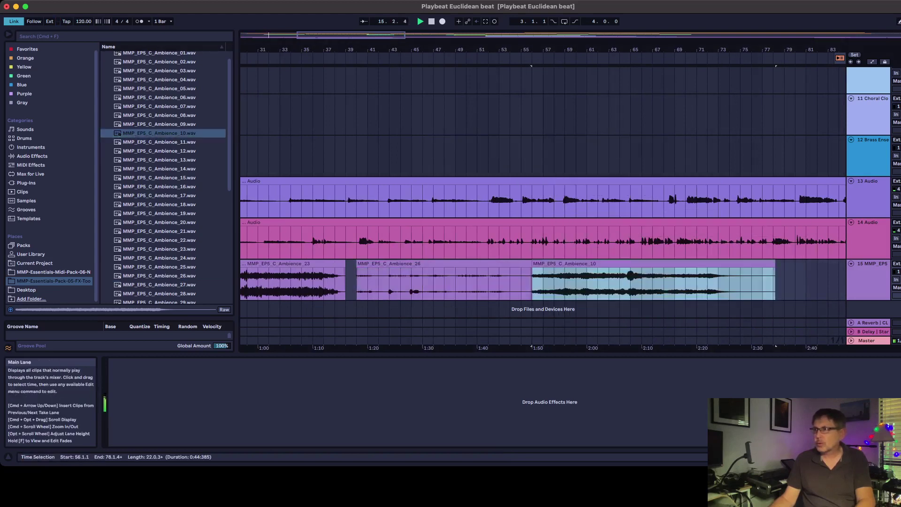
Add the Ambience_05 sample right after Ambience_10 on track 15, then overlap its tail with Ambience_38 at bar 93.
left_click_drag(563, 50, 314, 53)
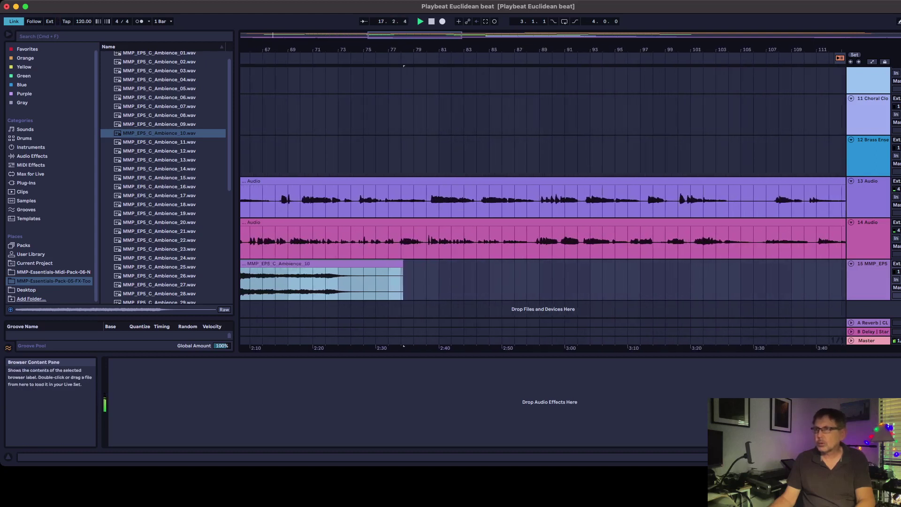
left_click_drag(160, 88, 405, 277)
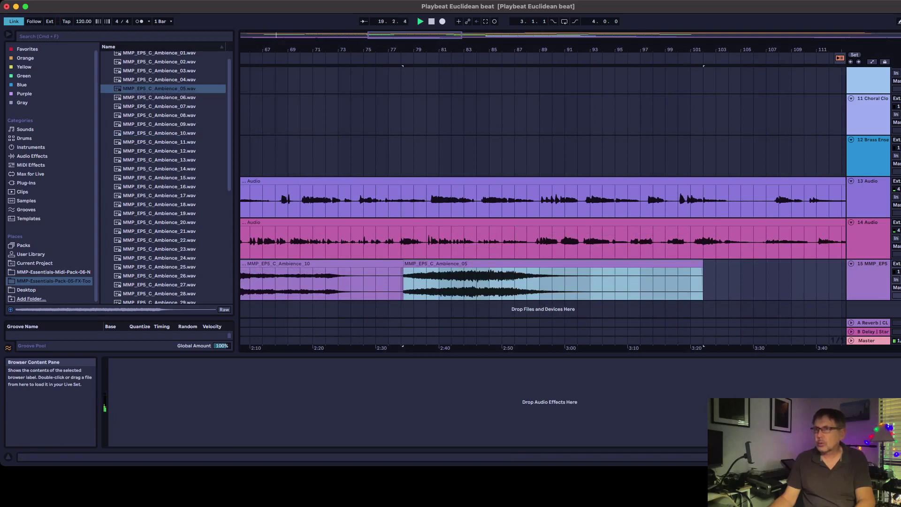
scroll(164, 177, "down", 10)
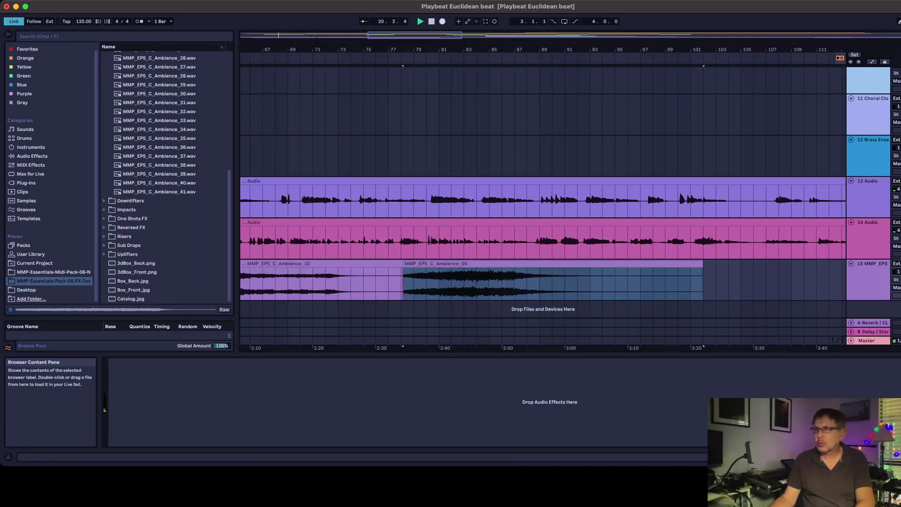
left_click_drag(159, 165, 604, 278)
Add the Ambience_31 sample at bar 109 of track 15 and lay Ambience_26 over its quiet end at bar 122.
scroll(543, 50, "right", 3)
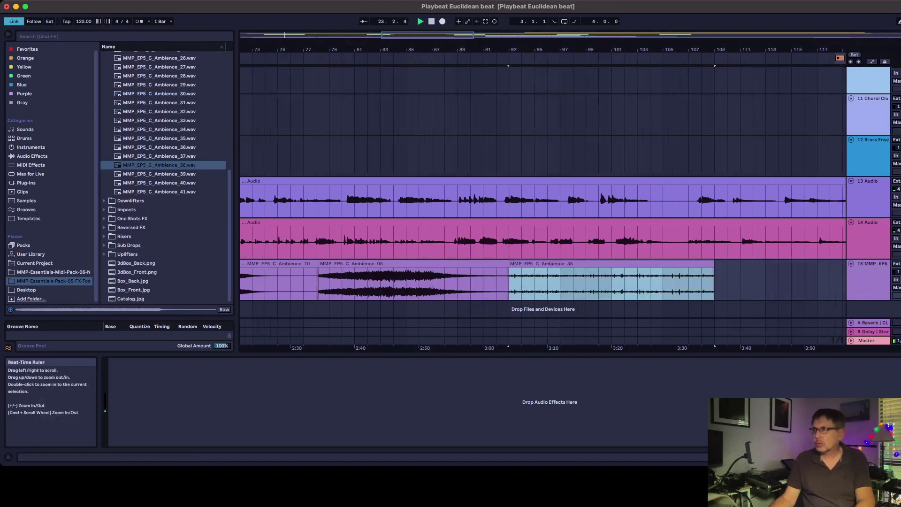
scroll(543, 50, "right", 8)
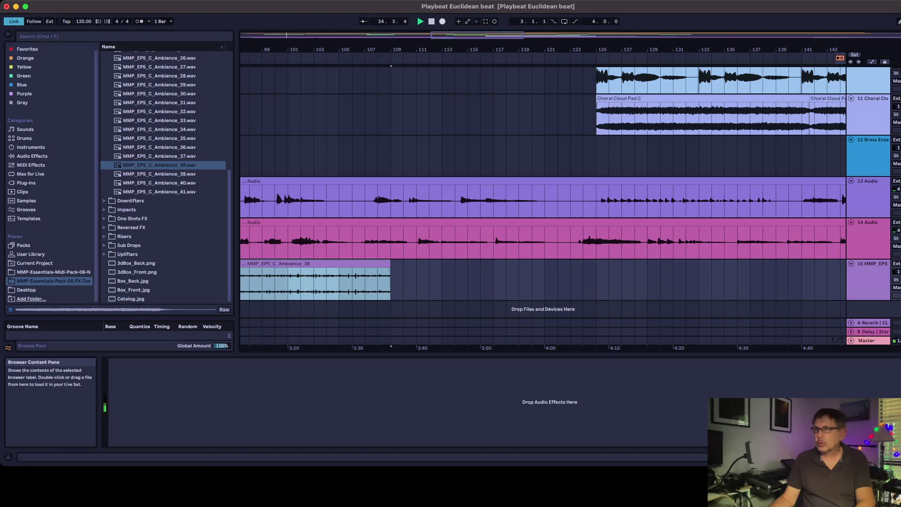
left_click_drag(159, 103, 397, 279)
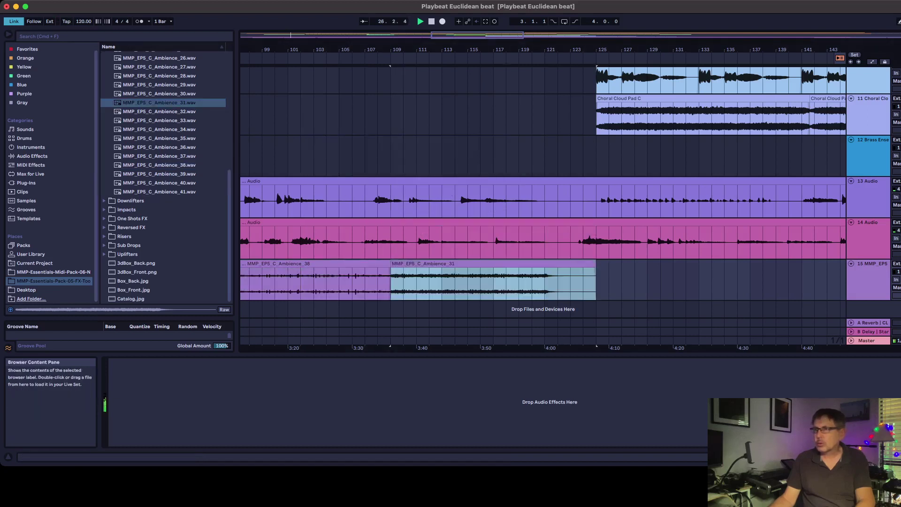
left_click_drag(155, 58, 561, 265)
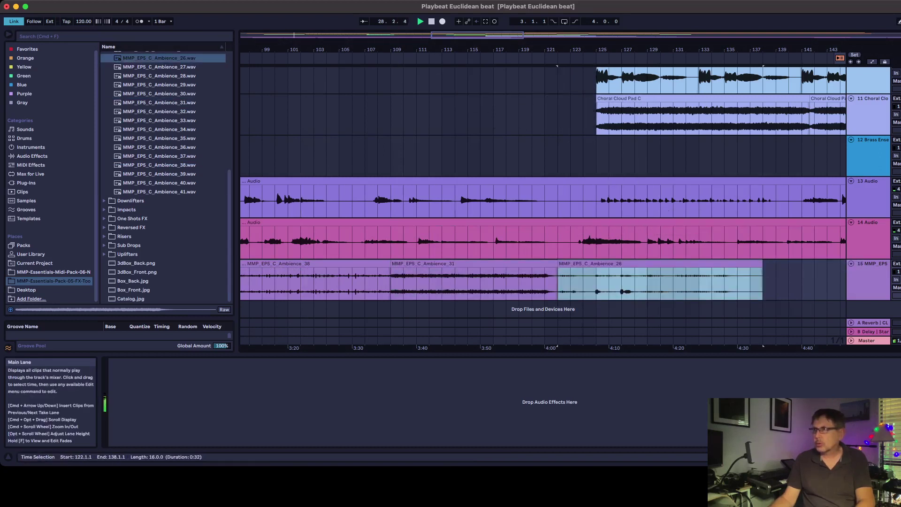
Place the Downlifter_16 sample from the Downlifters folder at bar 138 on track 15, directly behind the Ambience_26 clip.
scroll(543, 197, "right", 10)
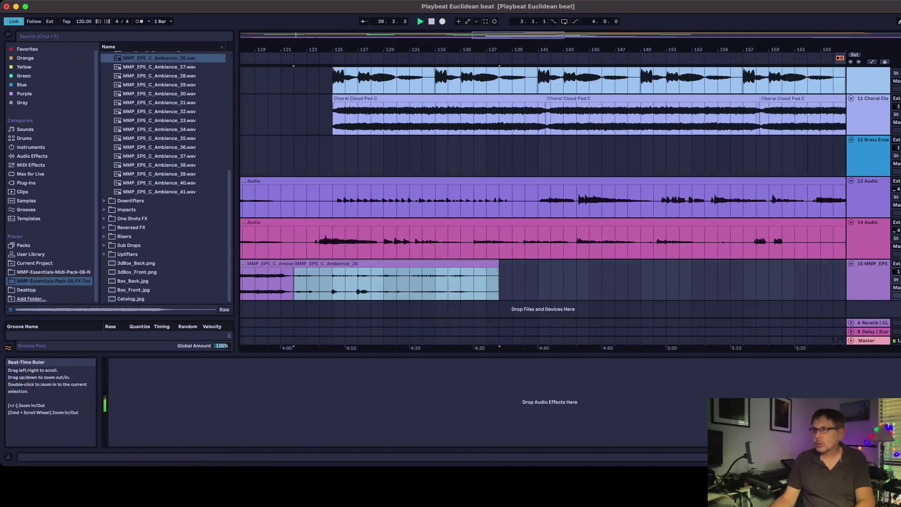
left_click(155, 58)
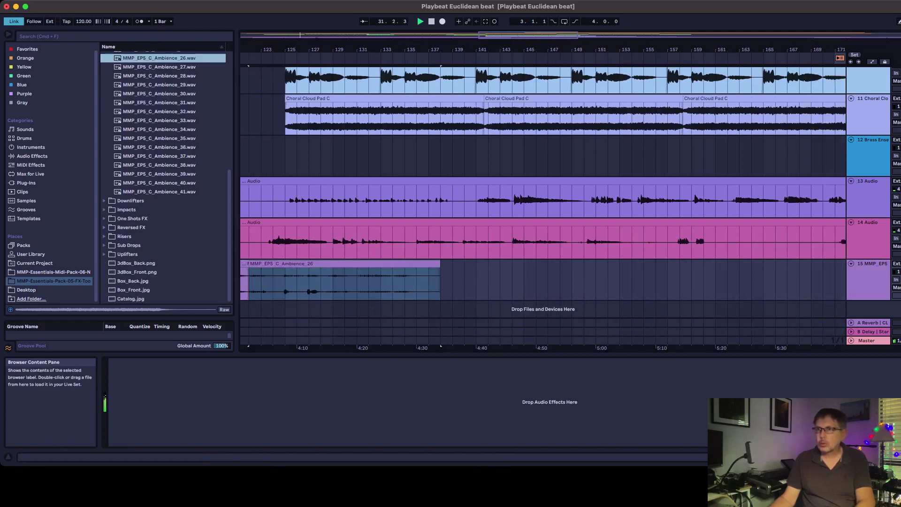
left_click(131, 201)
left_click_drag(157, 206, 445, 279)
scroll(164, 188, "down", 2)
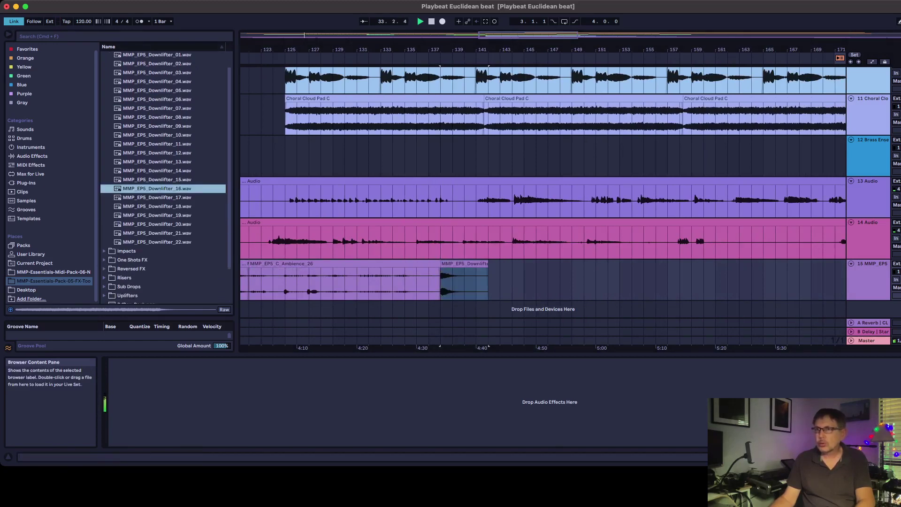
Place two samples from the Reversed FX folder on track 15: ReverseFX_12 at bar 143 and ReverseFX_21 at bar 152.
left_click(131, 269)
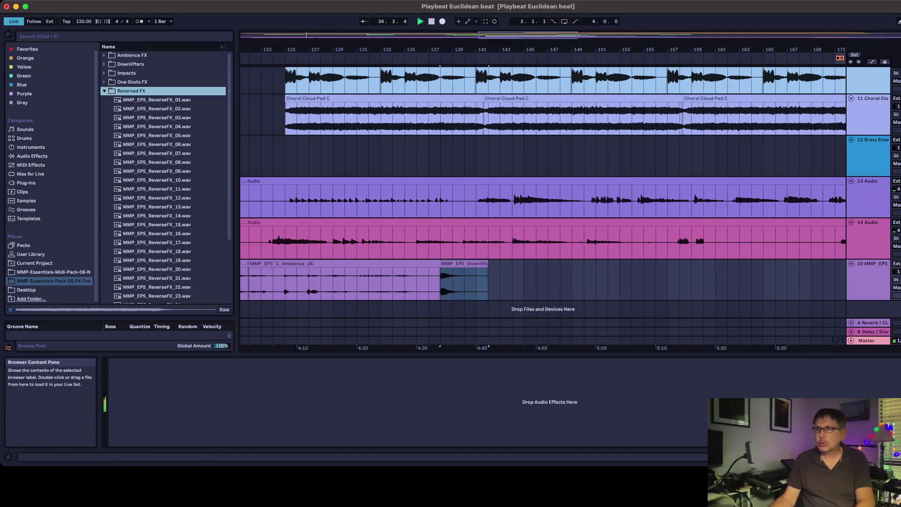
left_click_drag(157, 197, 501, 279)
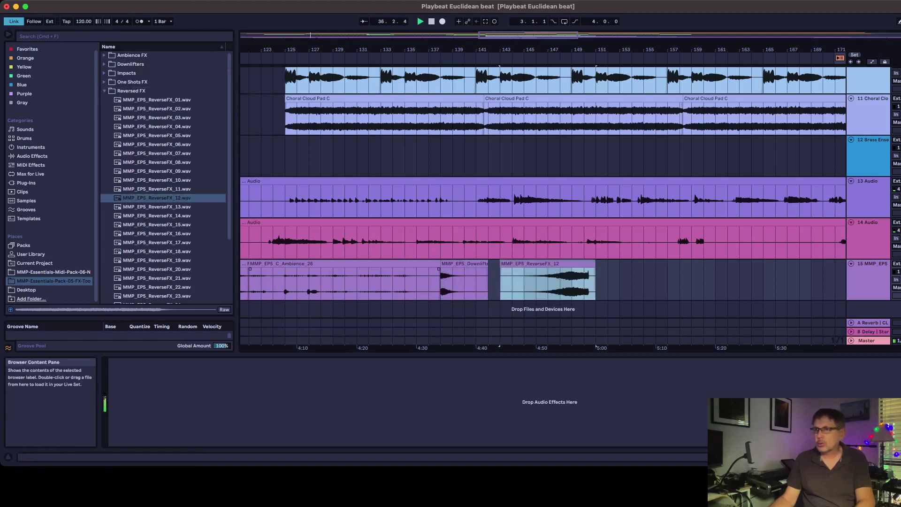
scroll(165, 188, "down", 1)
left_click_drag(157, 272, 610, 280)
scroll(164, 188, "down", 3)
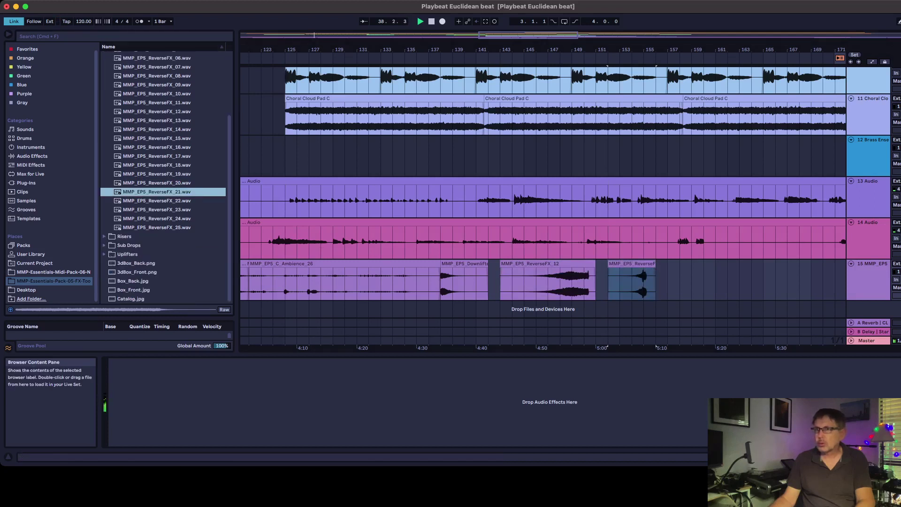
Place the C_130 bpm_Riser_08 sample from the Risers folder at bar 157 on track 15.
left_click(124, 236)
left_click_drag(164, 215, 668, 279)
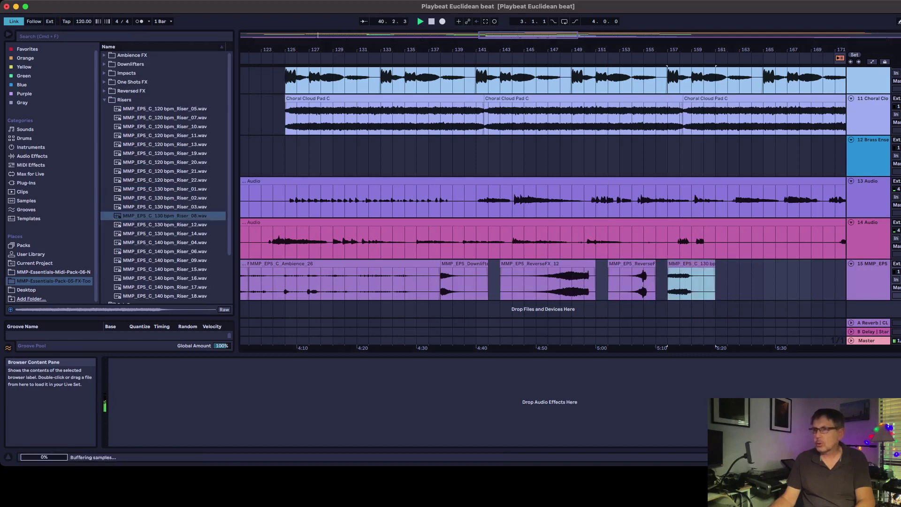
scroll(164, 187, "down", 3)
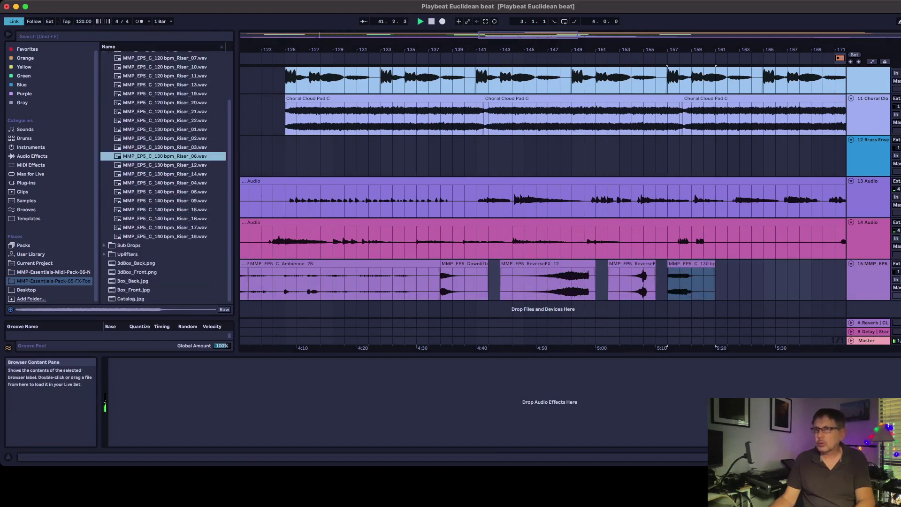
Review the clip layout across all tracks during playback, from the drum and ambience tracks down to the FX clips on track 15.
scroll(164, 178, "up", 3)
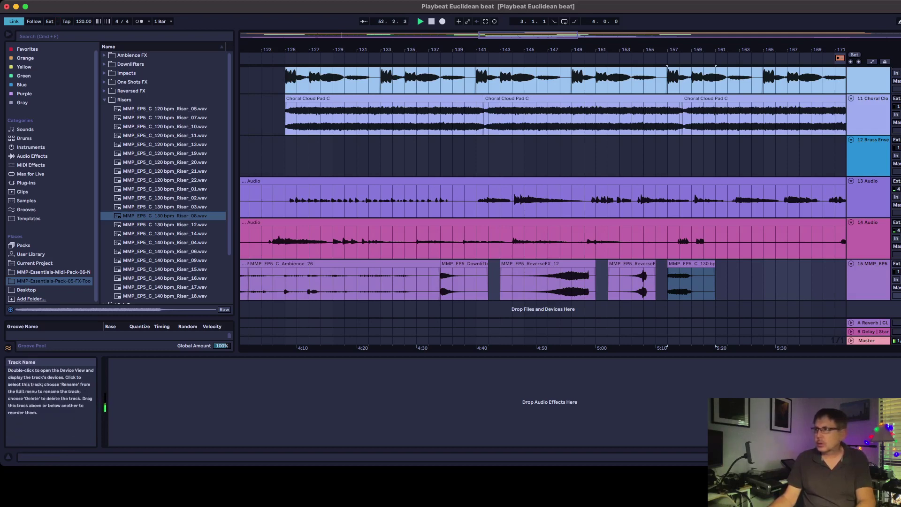
scroll(543, 193, "up", 4)
scroll(543, 192, "up", 5)
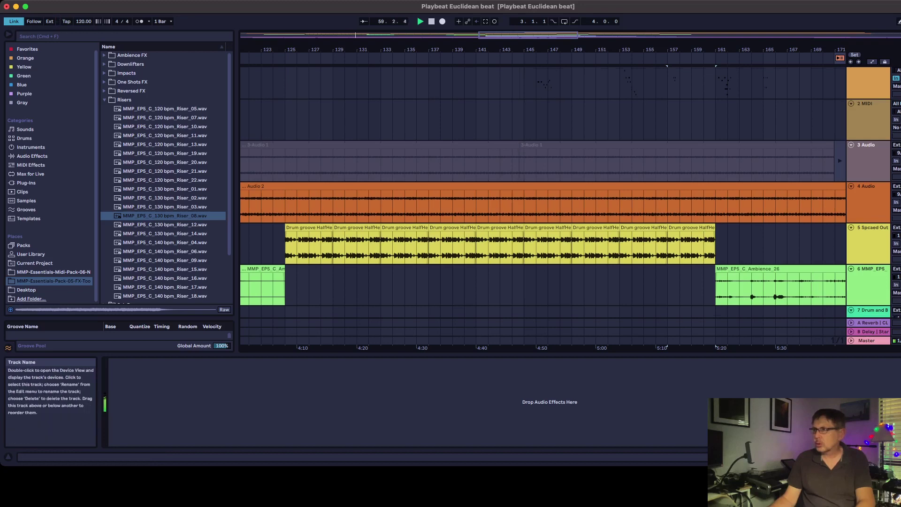
scroll(563, 192, "down", 3)
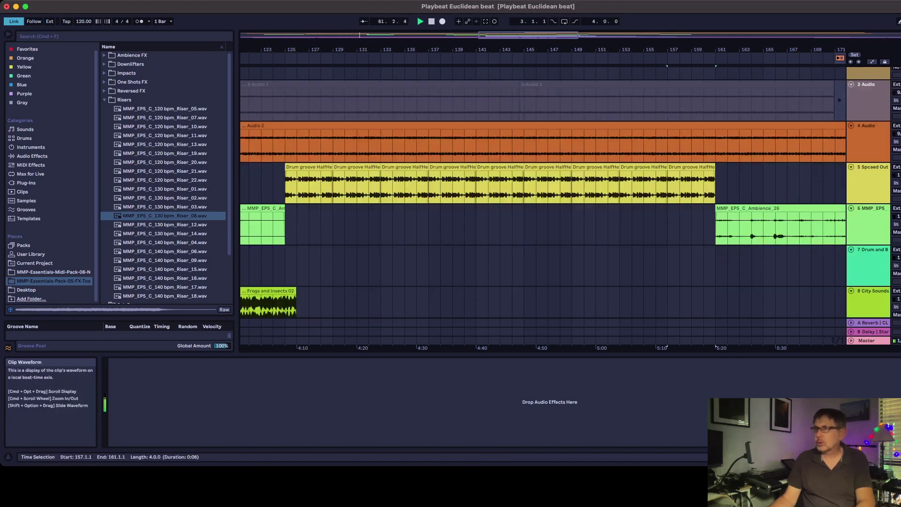
scroll(542, 187, "left", 10)
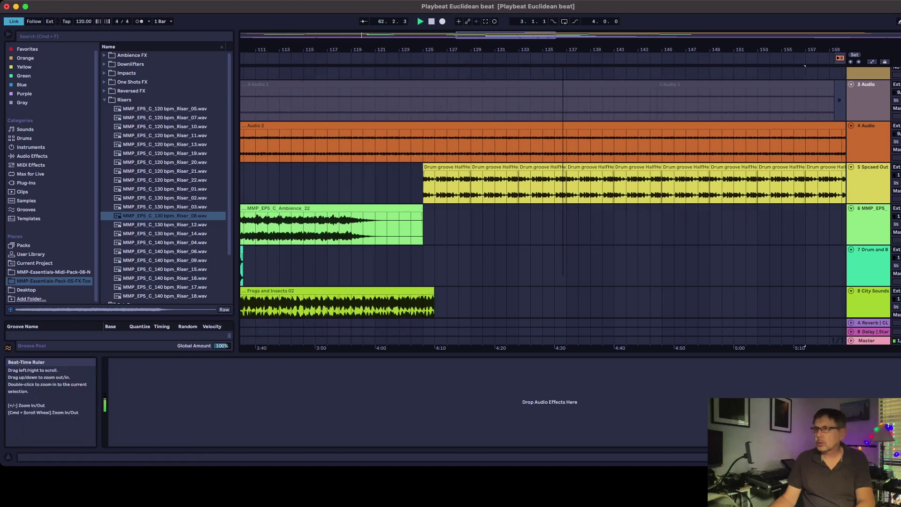
scroll(542, 188, "left", 7)
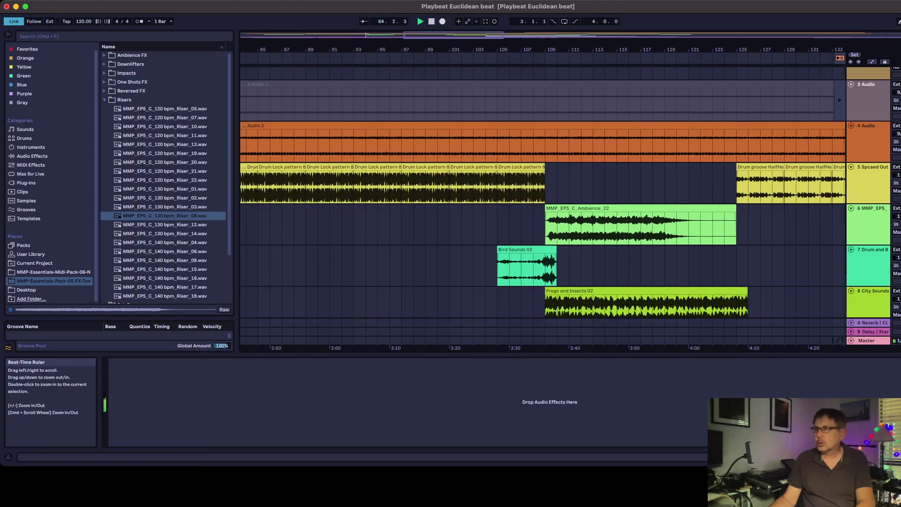
scroll(542, 188, "left", 6)
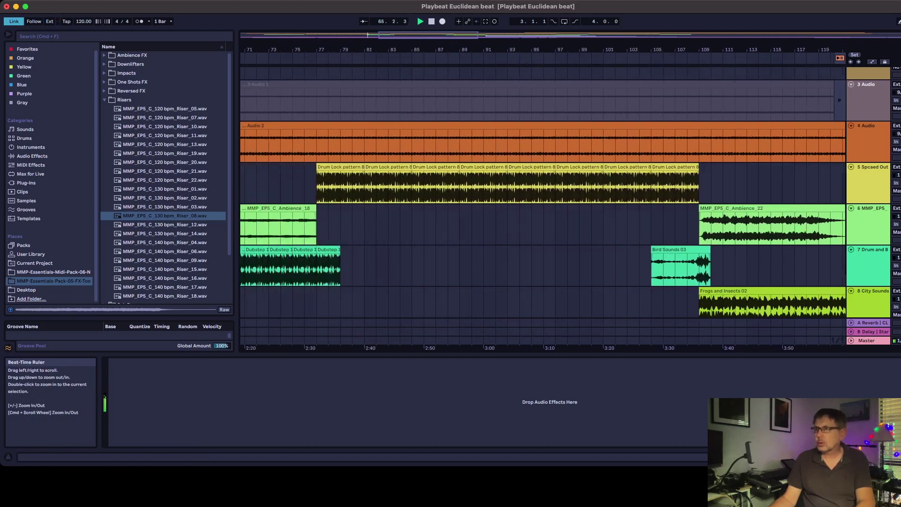
scroll(543, 188, "right", 1)
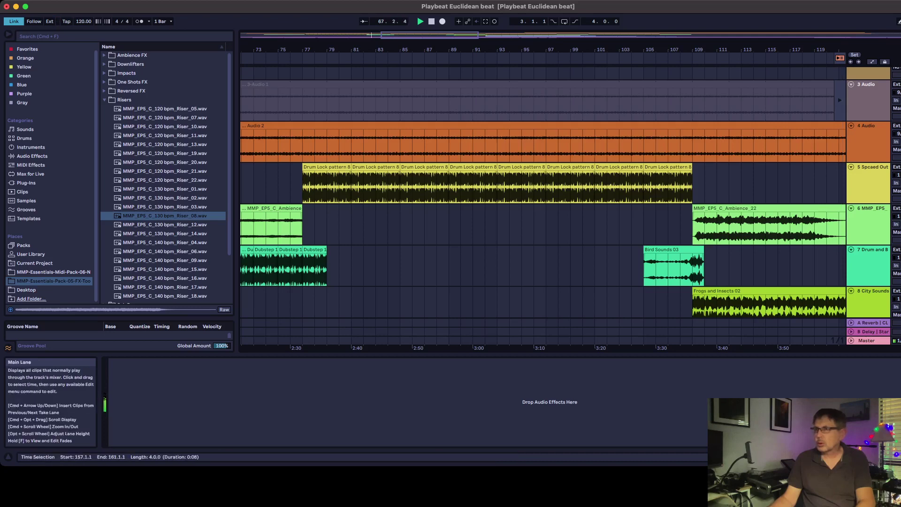
scroll(542, 193, "down", 3)
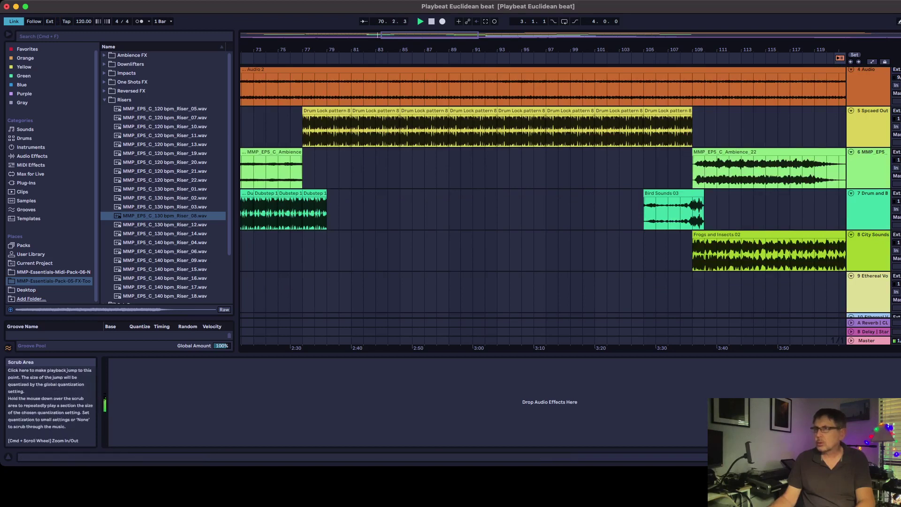
scroll(540, 50, "left", 10)
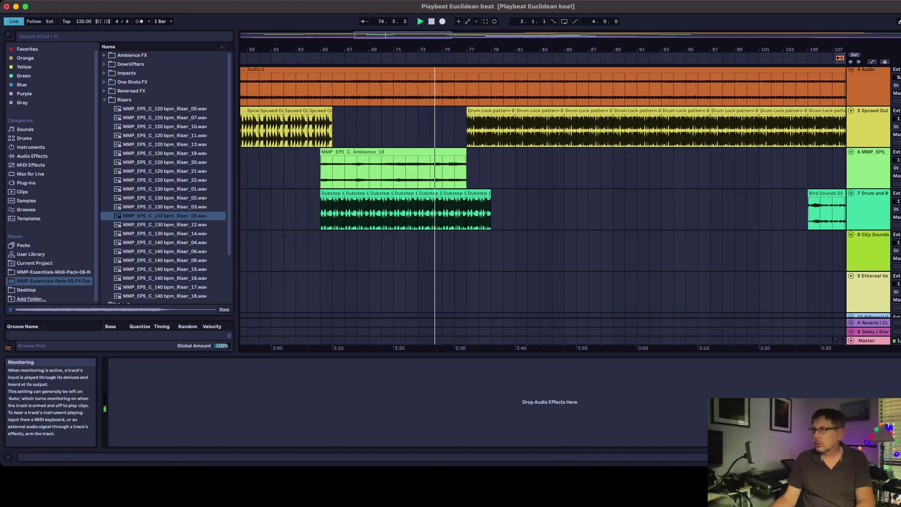
scroll(544, 207, "down", 5)
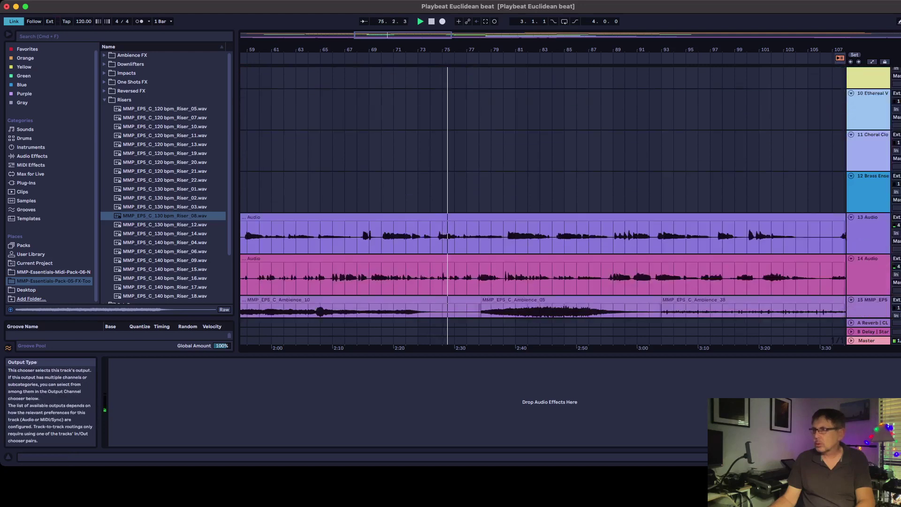
scroll(544, 206, "down", 2)
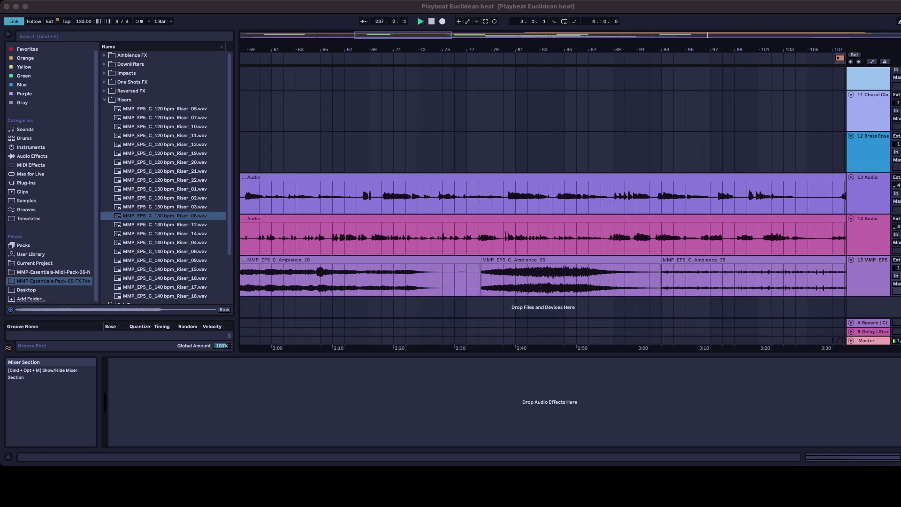
scroll(539, 49, "right", 10)
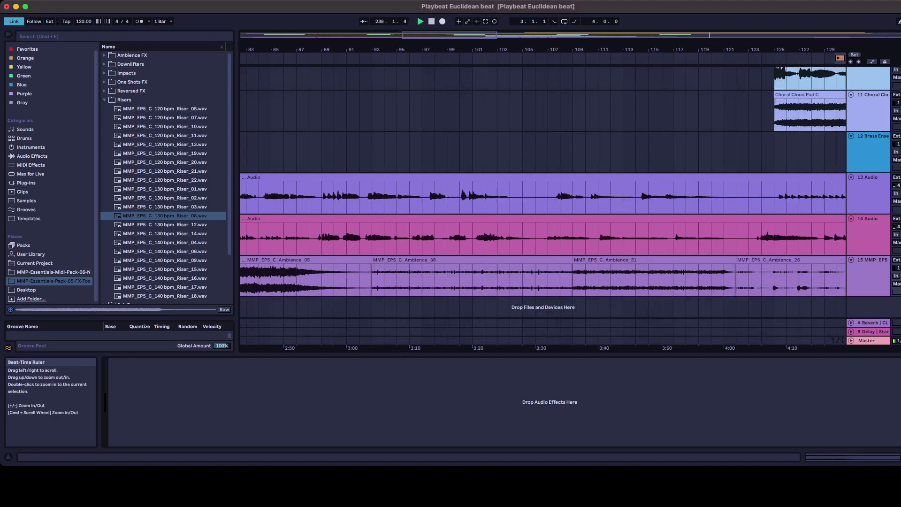
Inspect the FX clips on track 15 during playback, from Ambience_26 through Downlifter_16 and both ReverseFX clips to the end of the Riser_08 clip.
scroll(540, 50, "right", 12)
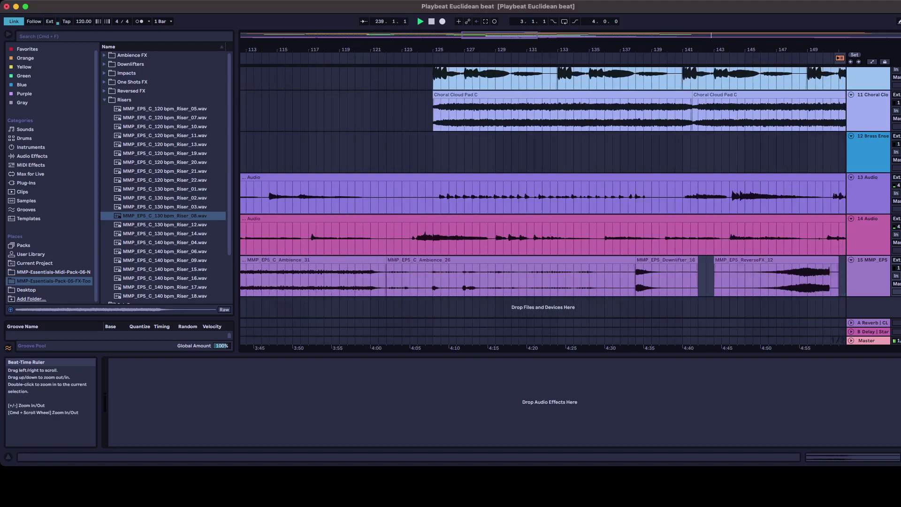
scroll(540, 49, "up", 5)
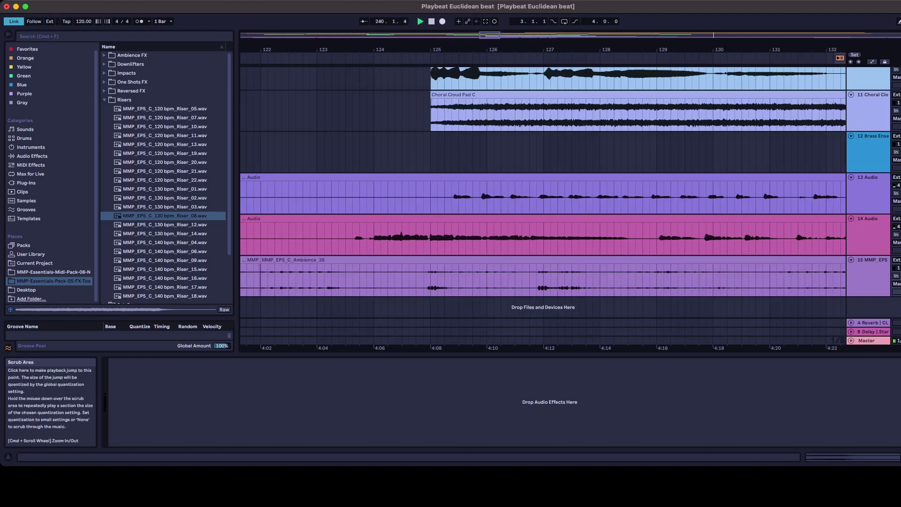
scroll(540, 49, "right", 10)
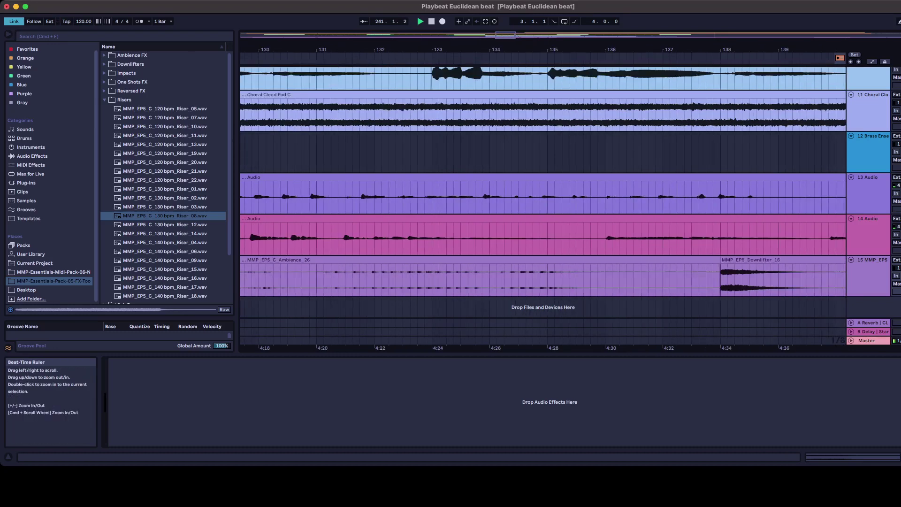
scroll(540, 49, "right", 2)
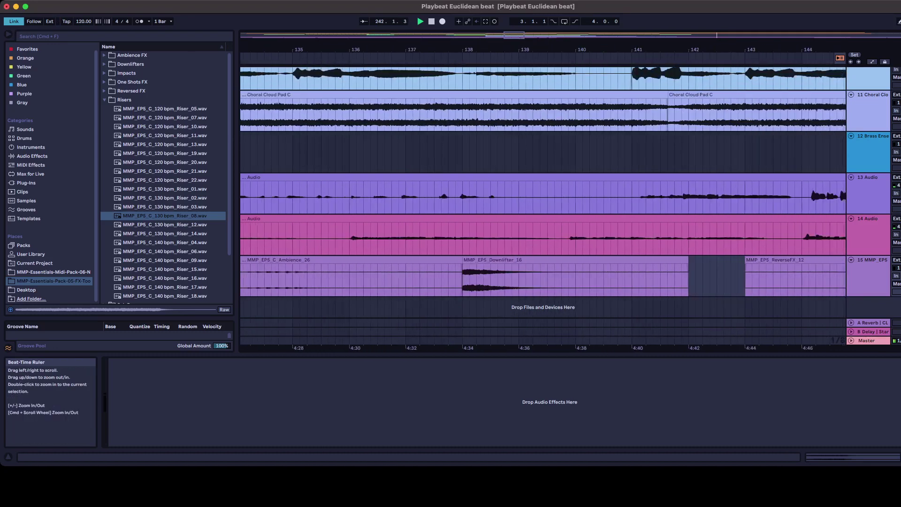
scroll(539, 113, "right", 11)
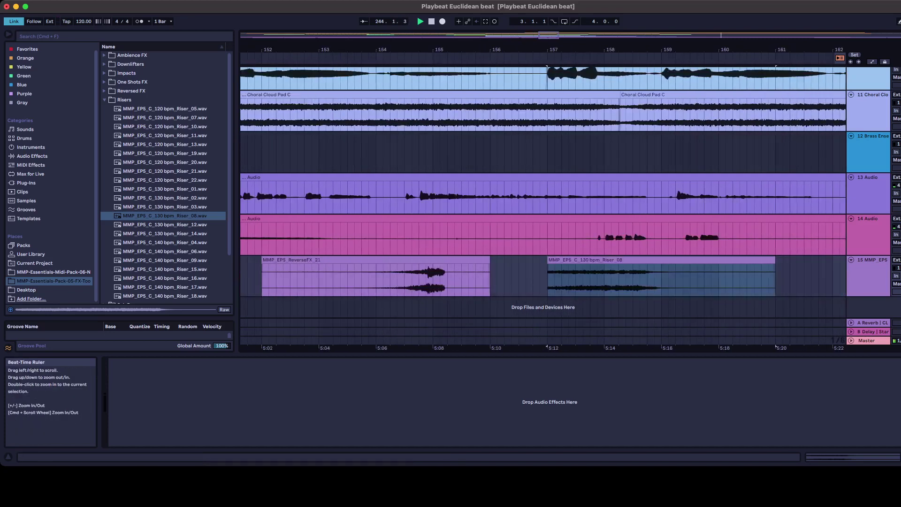
key("Return")
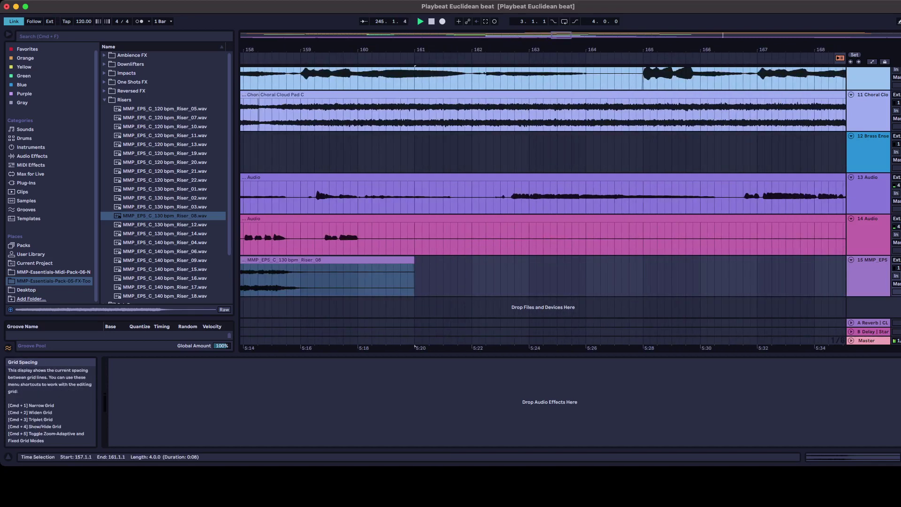